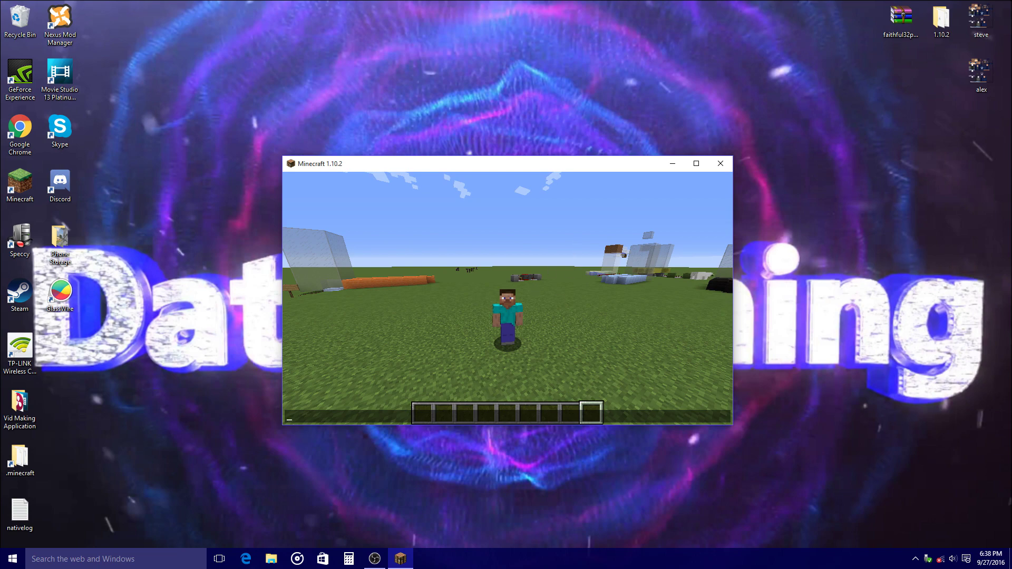
Close the empty chat bar in the running Minecraft 1.10.2 world
key("Escape")
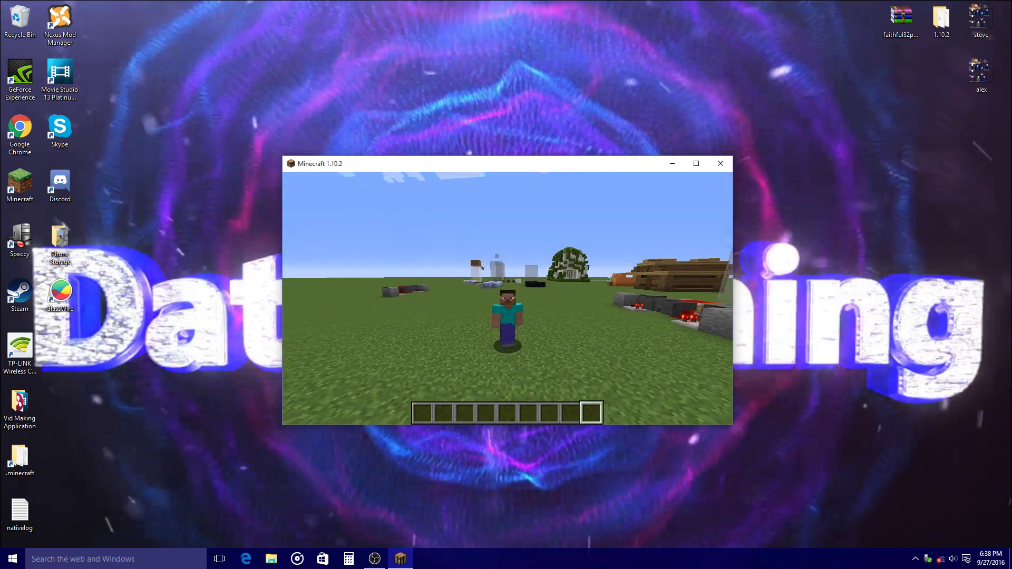
Save and quit the world to the title screen, then quit Minecraft
key("Escape")
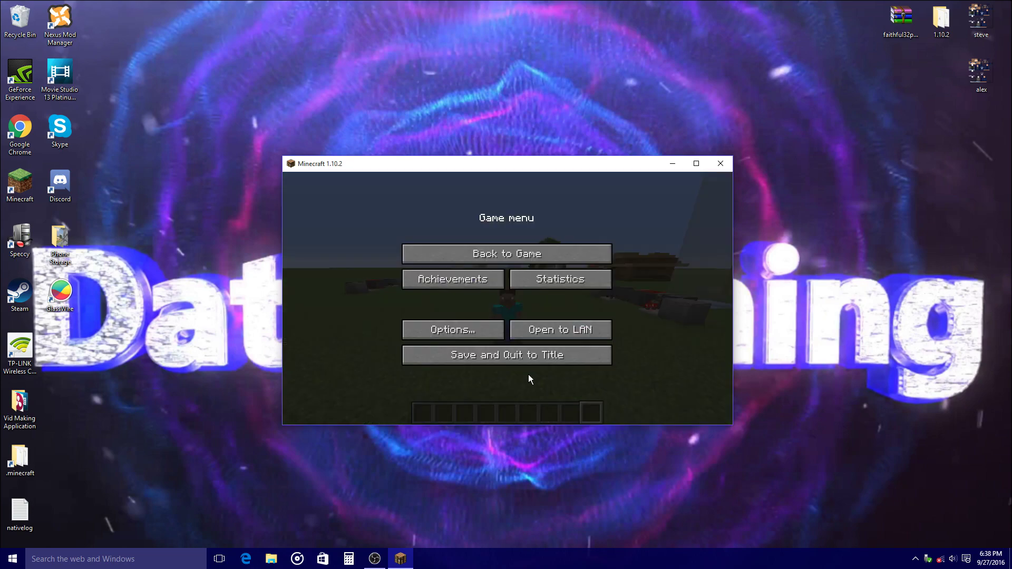
left_click(530, 357)
left_click(720, 163)
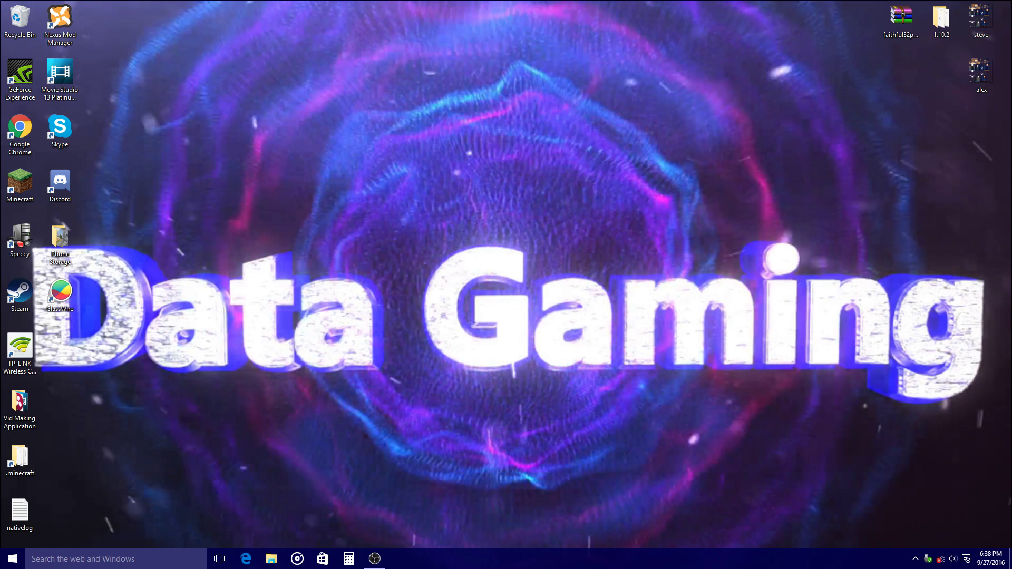
Preview steve.png, then open faithful32pack.zip, dismiss the navigation notice, and close it
left_click_drag(1011, 419, 411, 226)
left_click(981, 19)
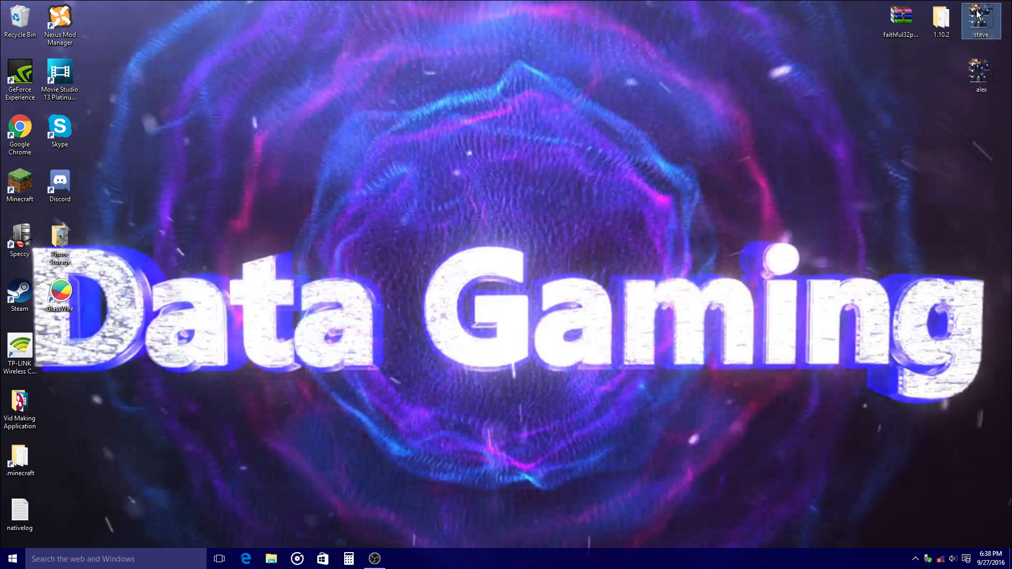
double_click(981, 20)
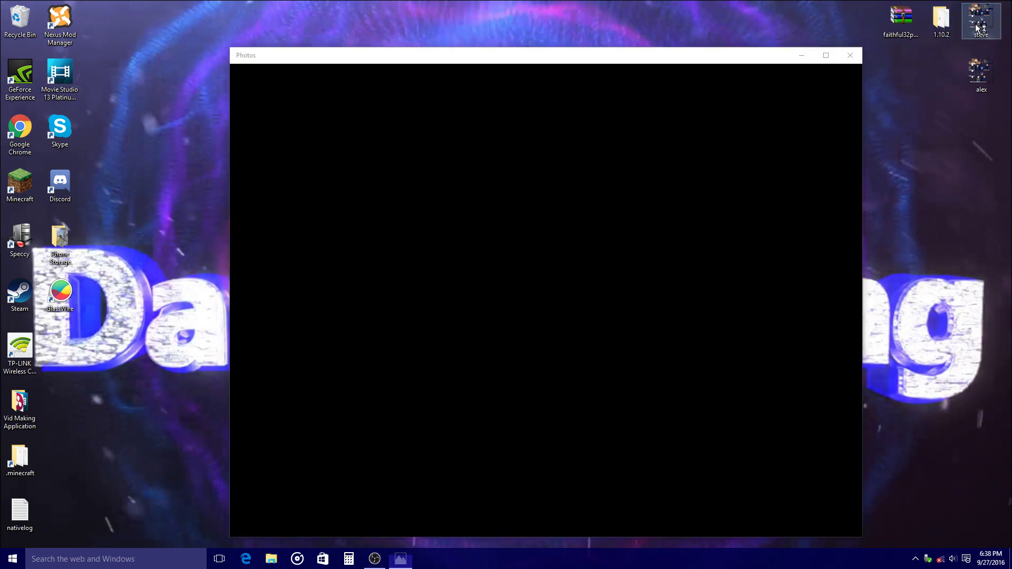
left_click(850, 56)
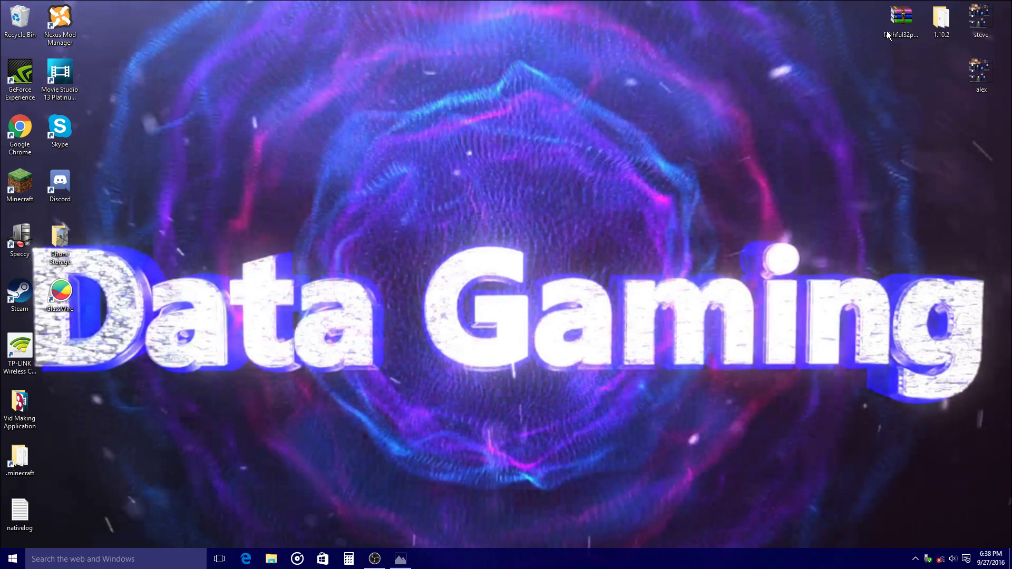
double_click(900, 20)
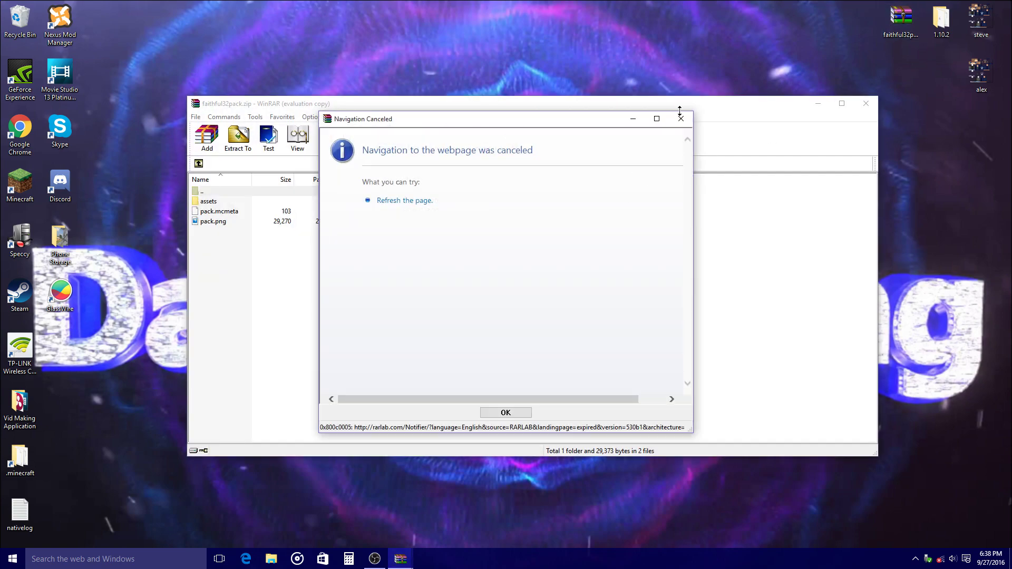
left_click(680, 116)
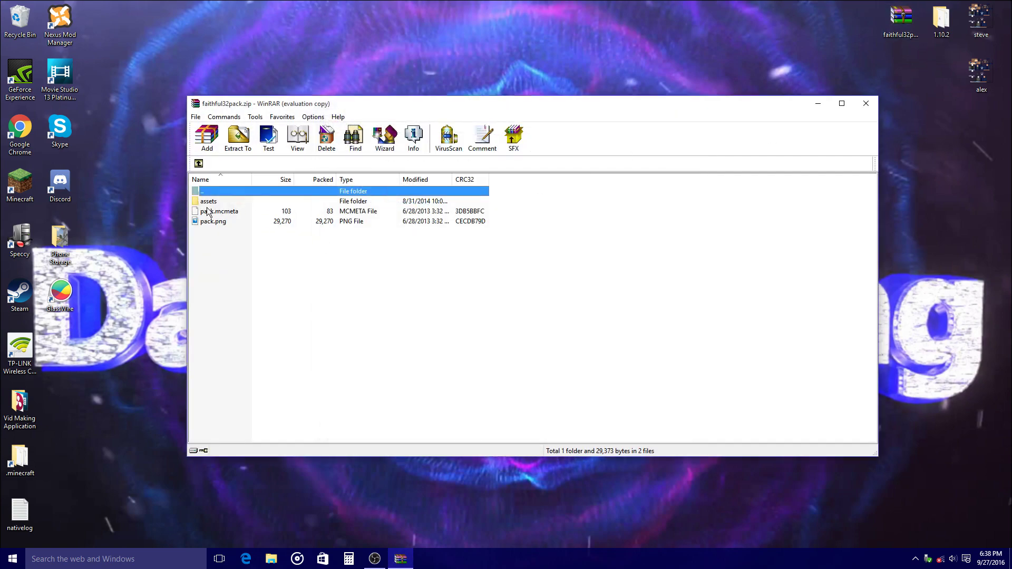
left_click(867, 103)
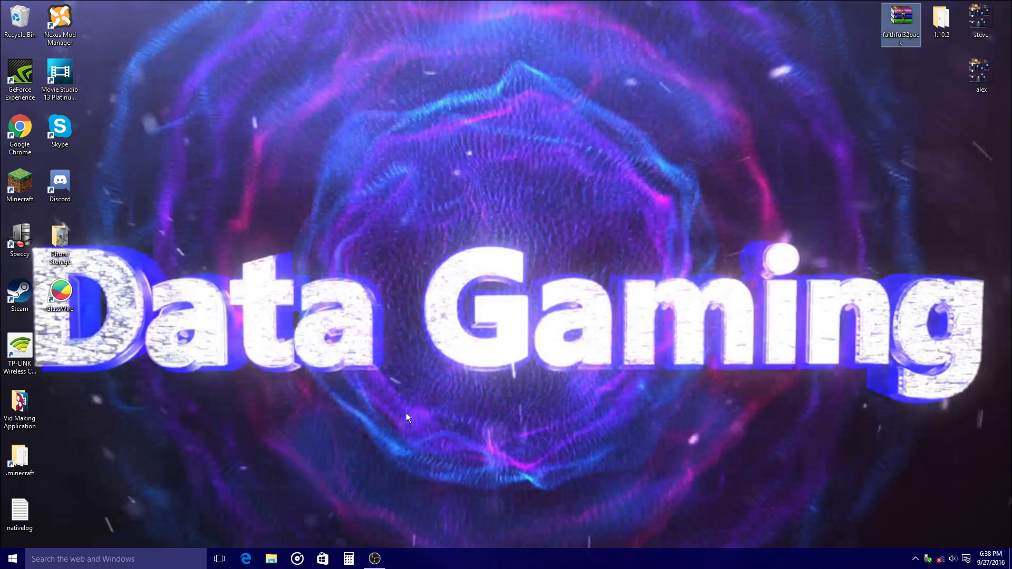
View steve.png in Photos again, then close the viewer
left_click(980, 19)
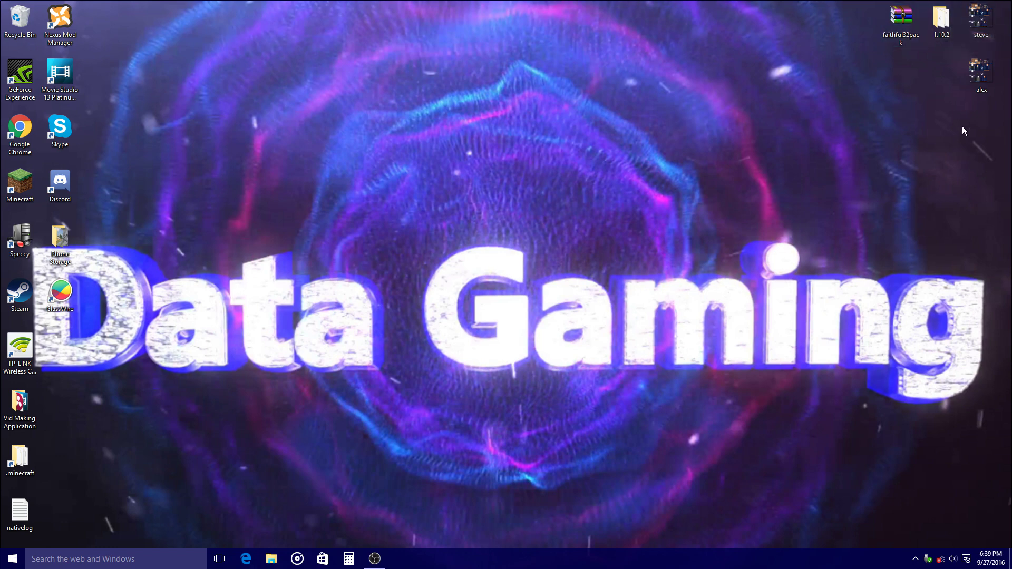
double_click(983, 17)
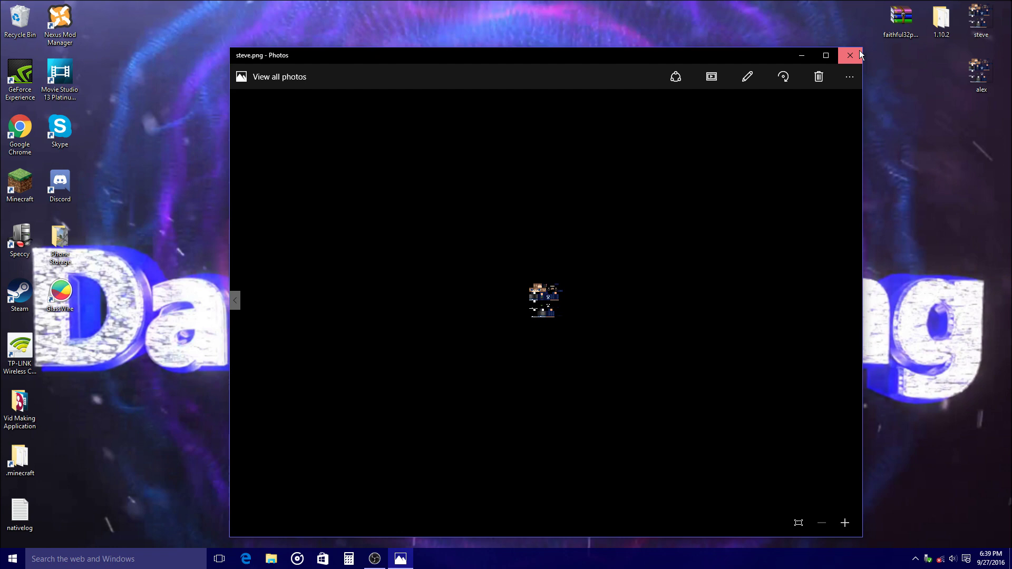
left_click(852, 53)
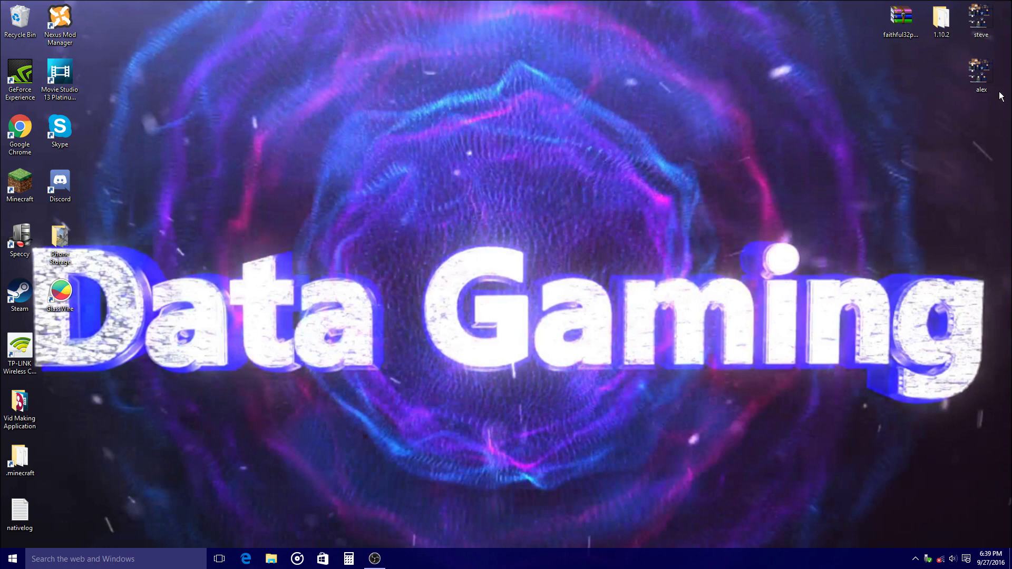
Open faithful32pack.zip and browse to assets/minecraft/textures/entity
double_click(900, 32)
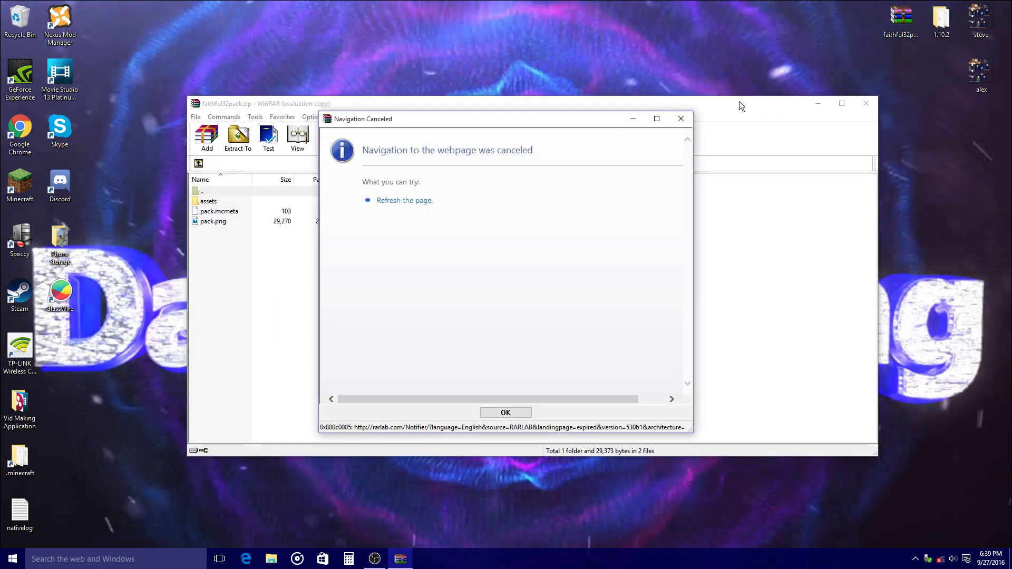
left_click(681, 116)
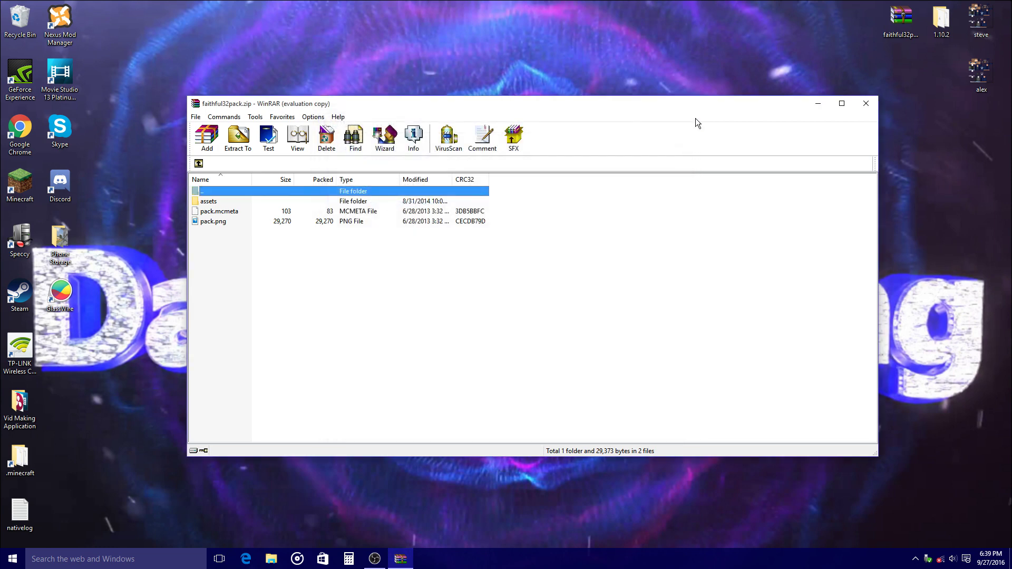
double_click(389, 202)
left_click(222, 202)
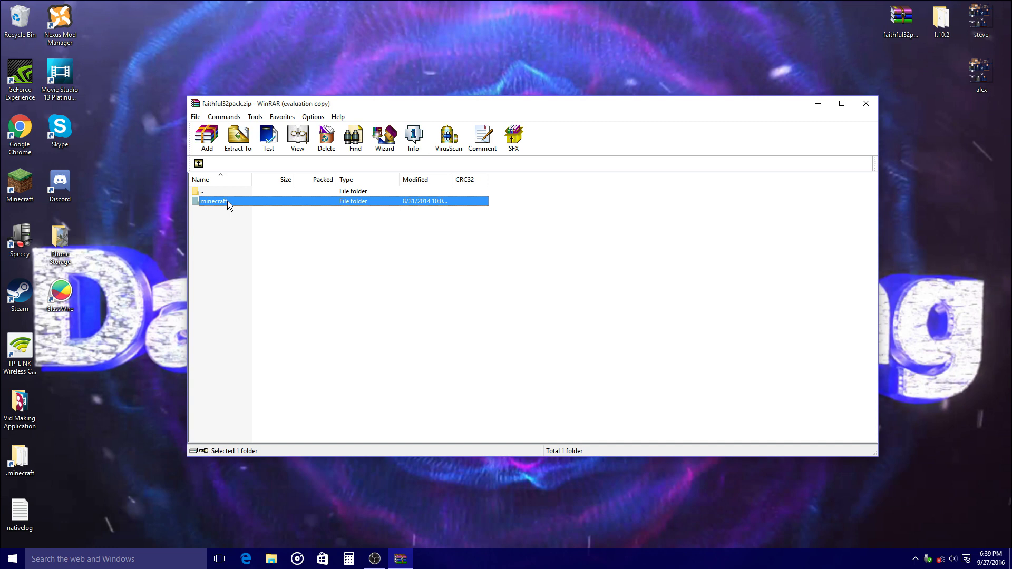
key("Escape")
double_click(237, 201)
double_click(229, 220)
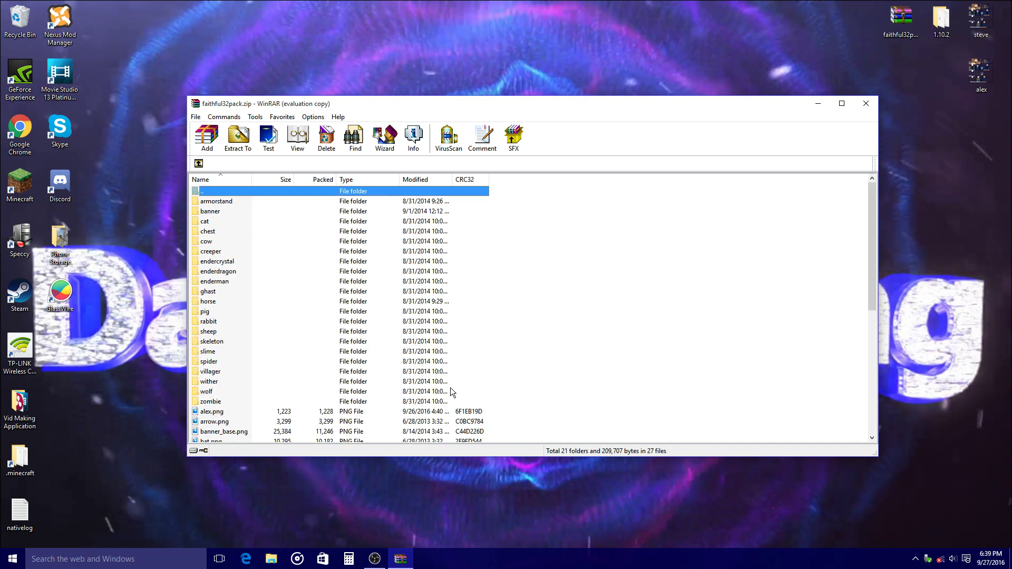
scroll(210, 386, "down", 1)
scroll(245, 405, "down", 5)
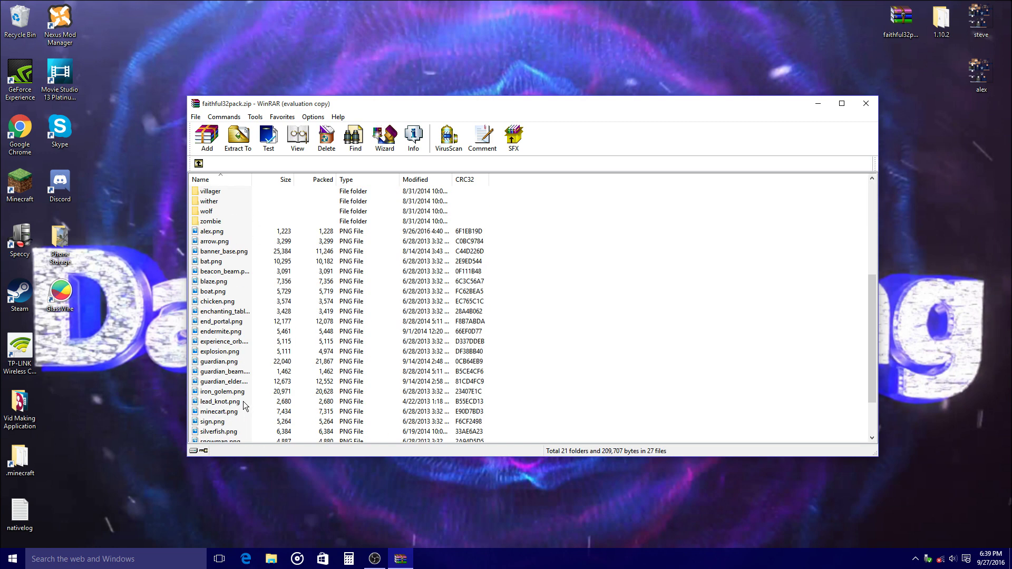
Delete alex.png and then steve.png from the archive, confirming each deletion
right_click(215, 231)
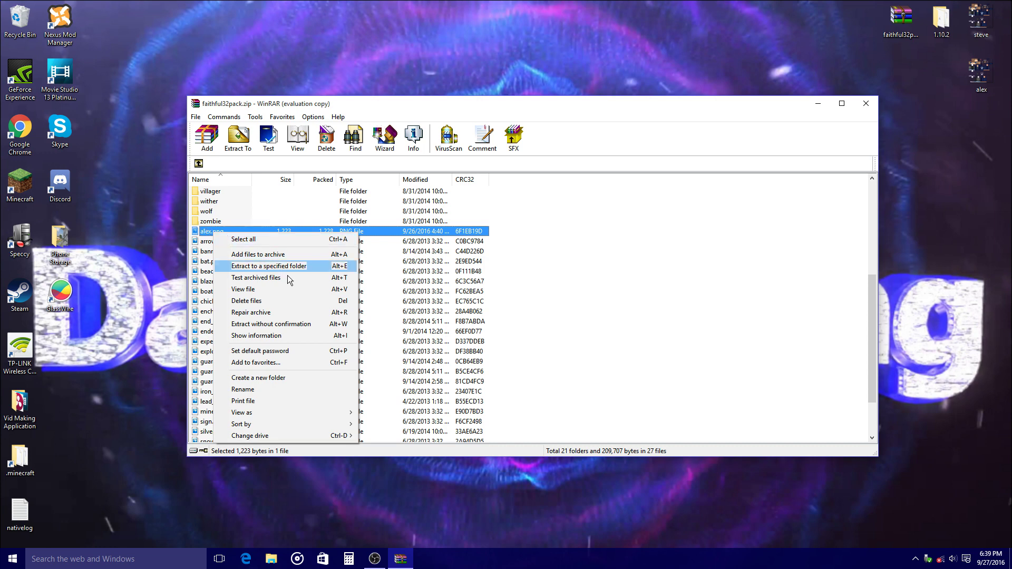
left_click(201, 238)
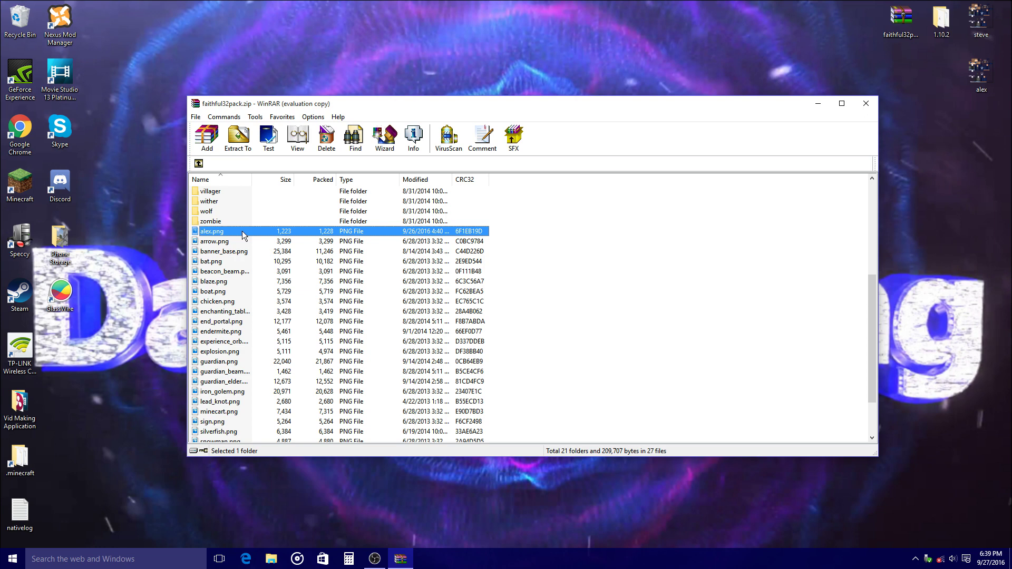
key("Delete")
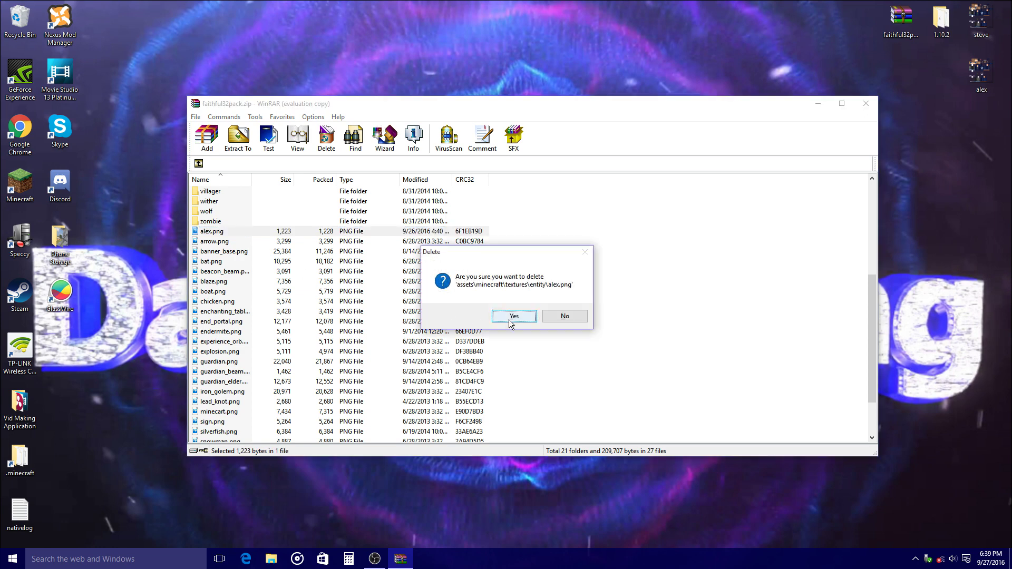
left_click(513, 317)
scroll(419, 369, "down", 4)
scroll(419, 370, "down", 3)
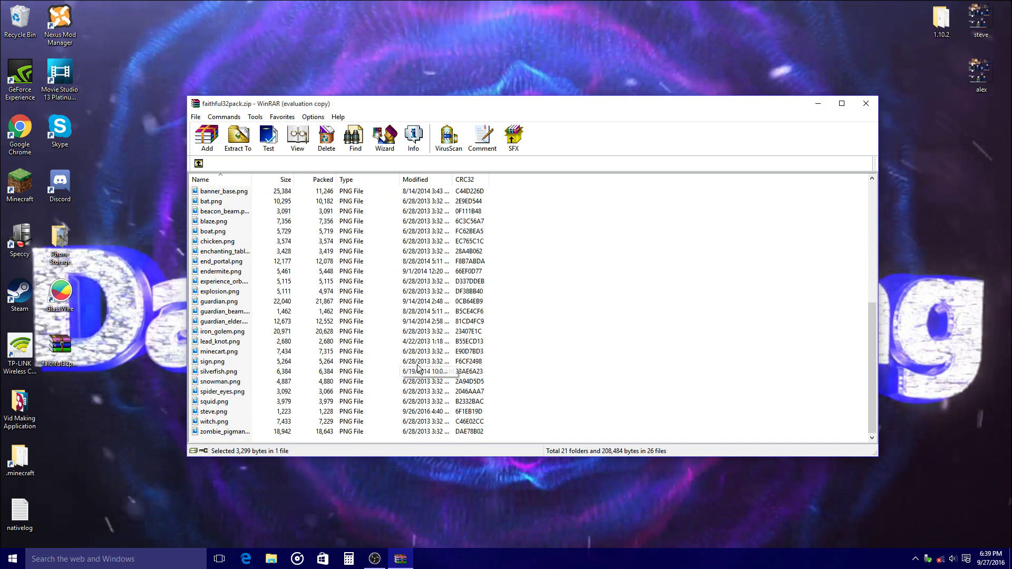
left_click(214, 413)
key("Delete")
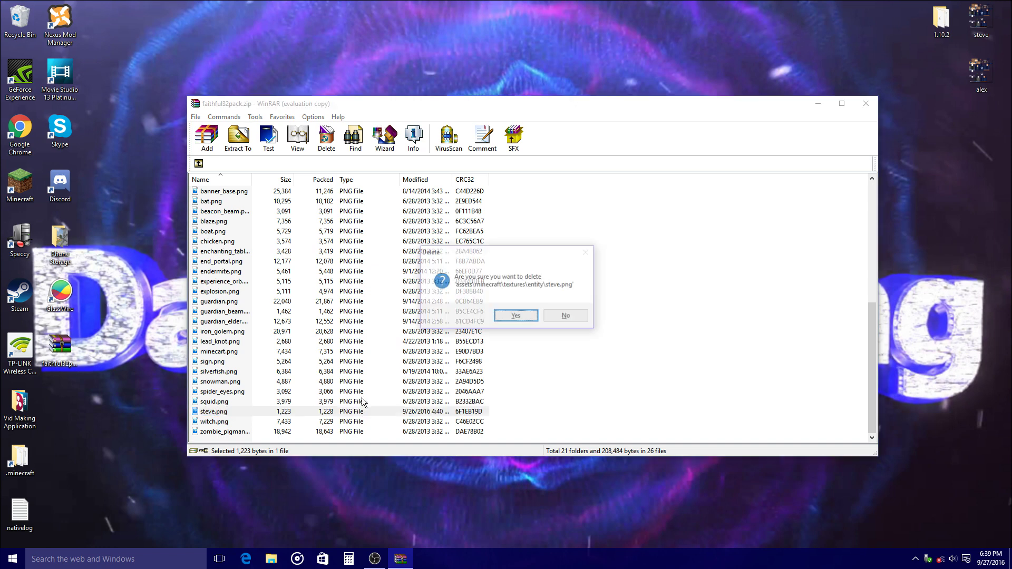
left_click(514, 317)
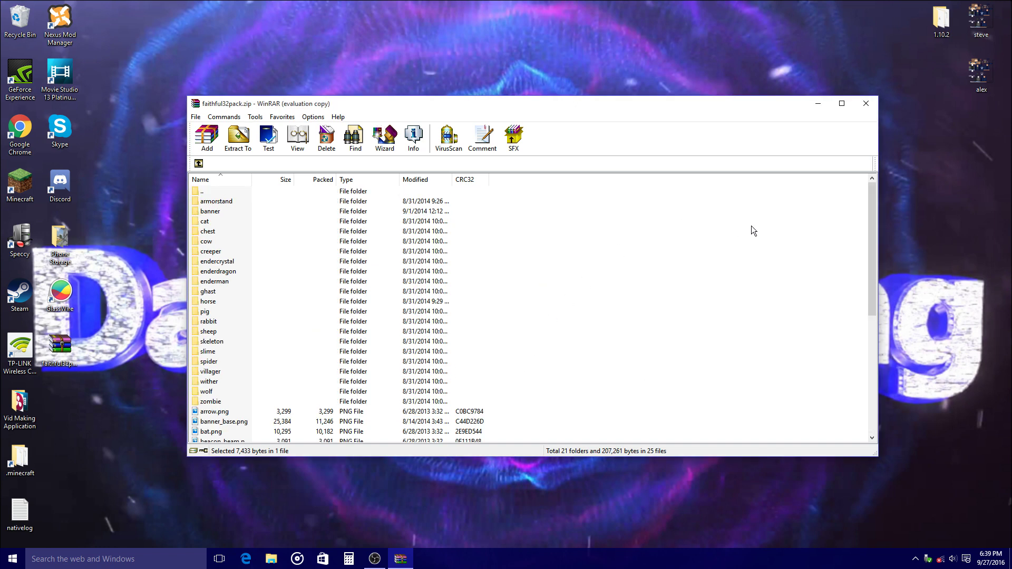
Drag the desktop steve and alex skins into the entity folder, then preview steve.png
left_click_drag(987, 134, 987, 24)
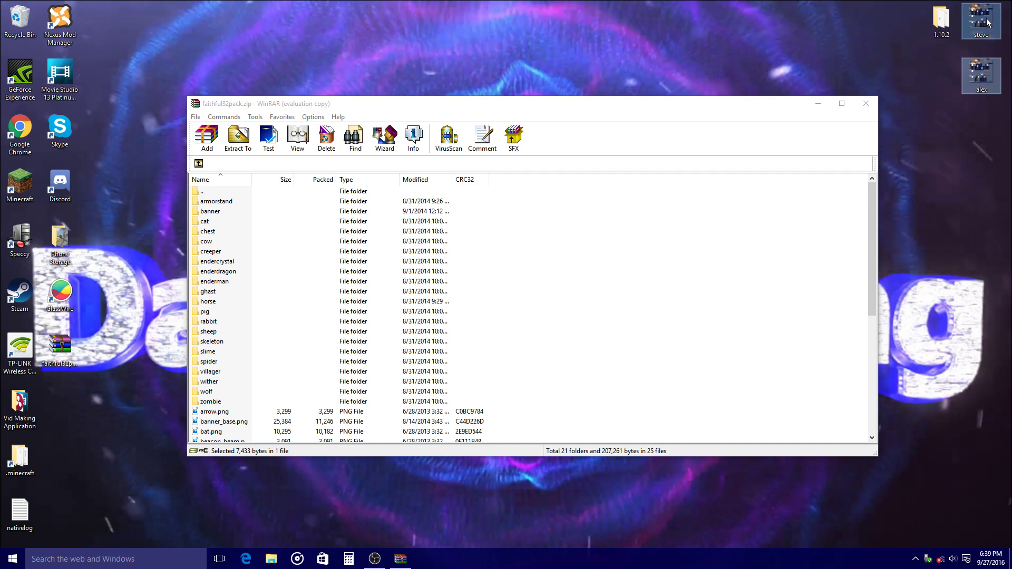
mouse_move(987, 24)
left_mouse_down()
mouse_move(709, 327)
mouse_move(688, 327)
left_mouse_up()
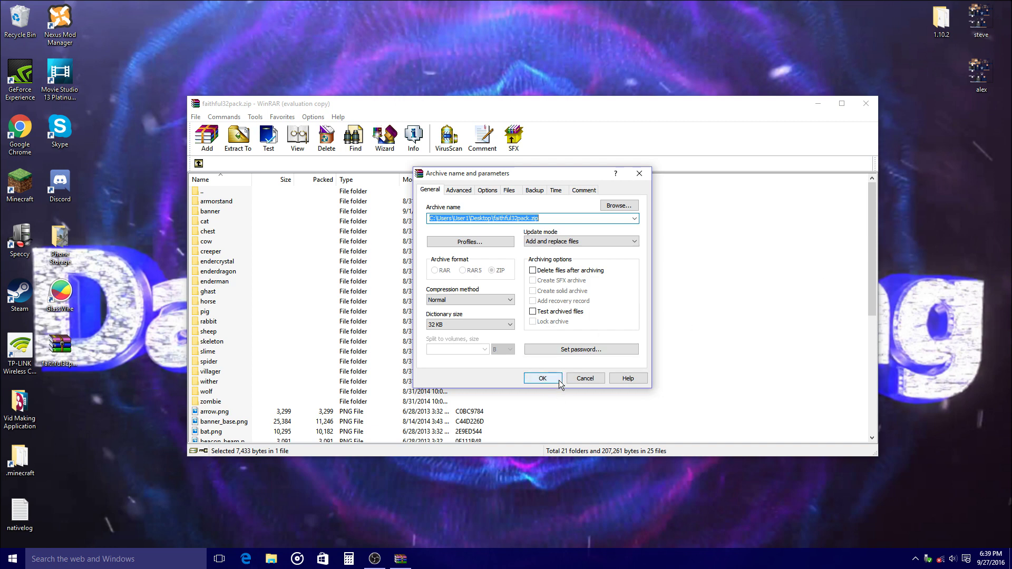
left_click(543, 378)
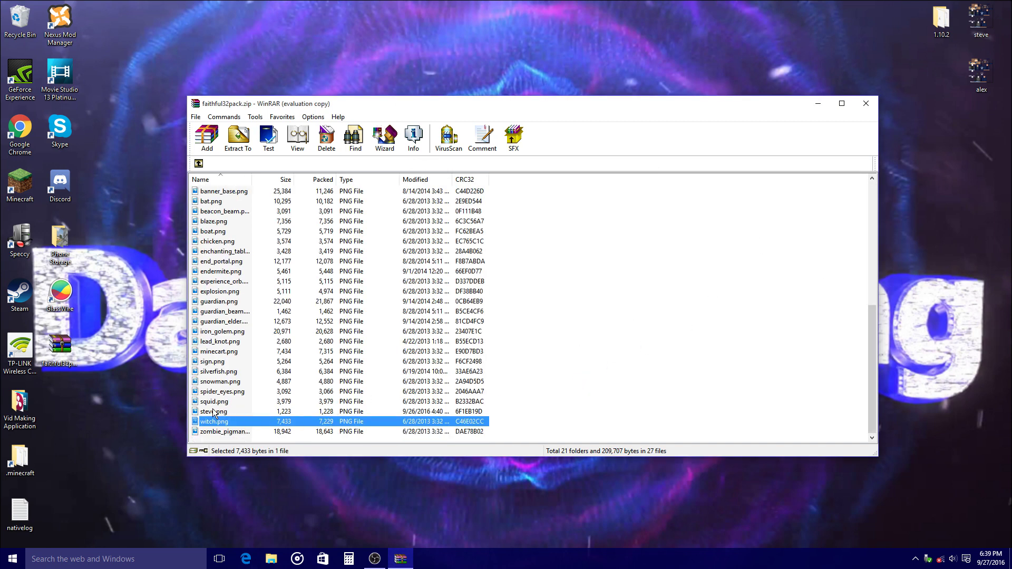
double_click(213, 412)
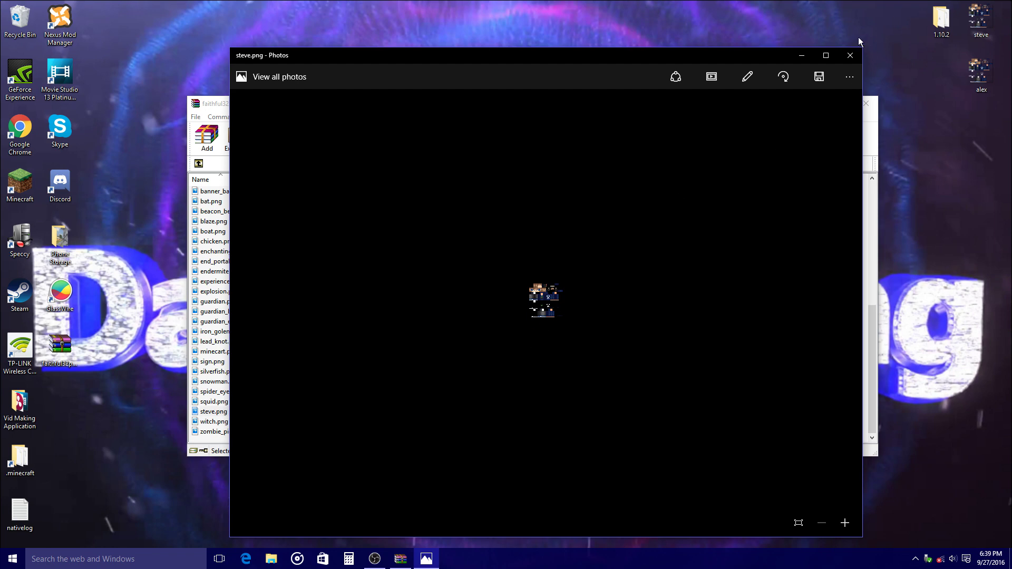
left_click(850, 55)
scroll(531, 318, "up", 5)
scroll(526, 317, "up", 2)
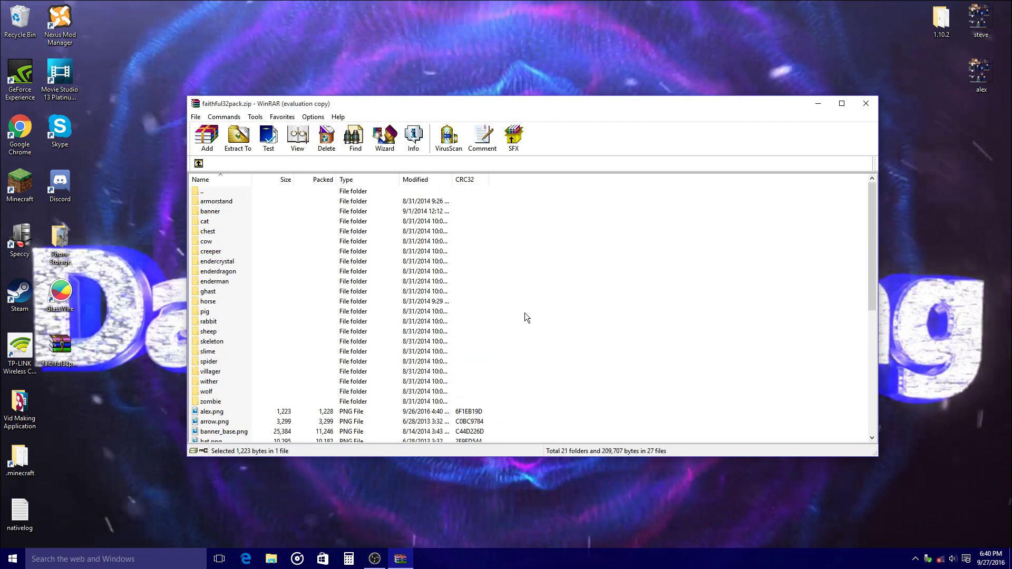
Close WinRAR and place the faithful32pack icon beside the 1.10.2 desktop folder
left_click(871, 105)
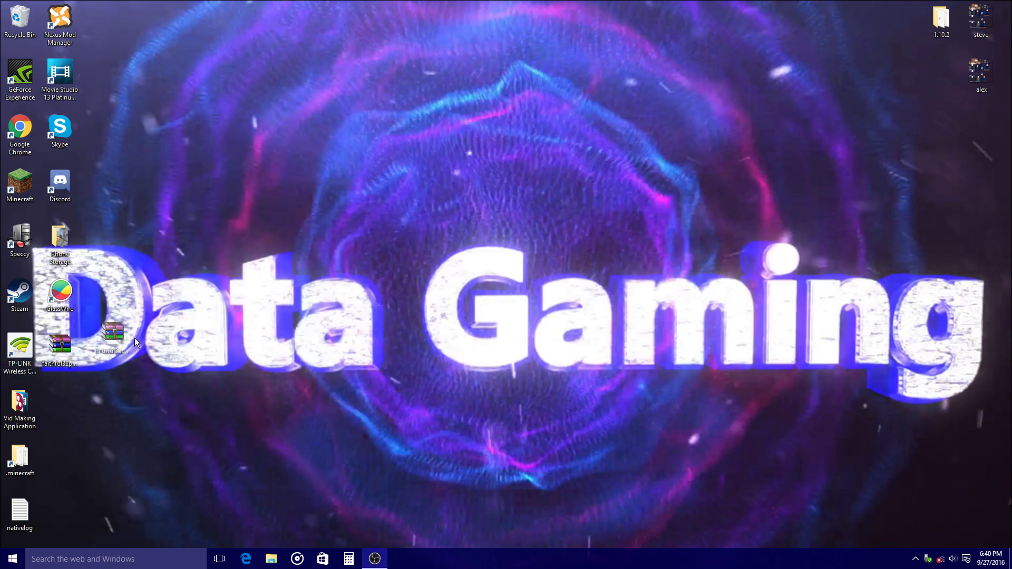
left_click_drag(857, 62, 910, 30)
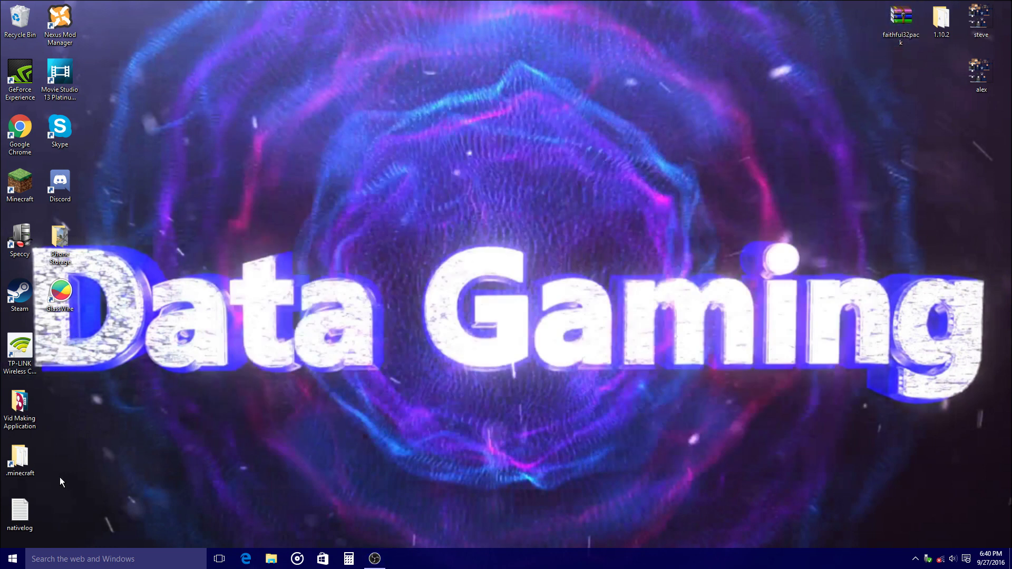
Move faithful32pack into %appdata%\.minecraft\resourcepacks, then close Explorer
left_click(77, 558)
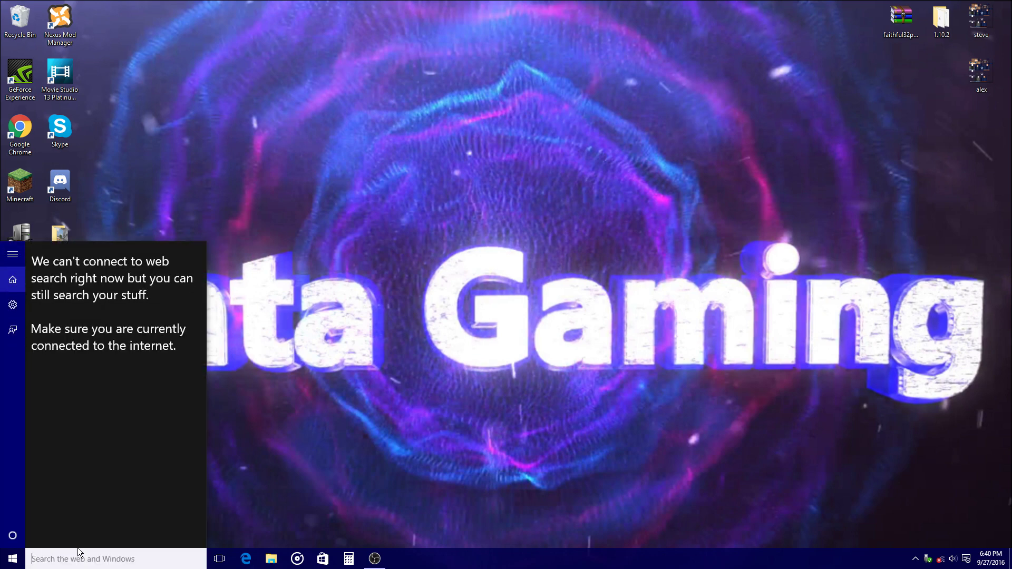
type("%appdata")
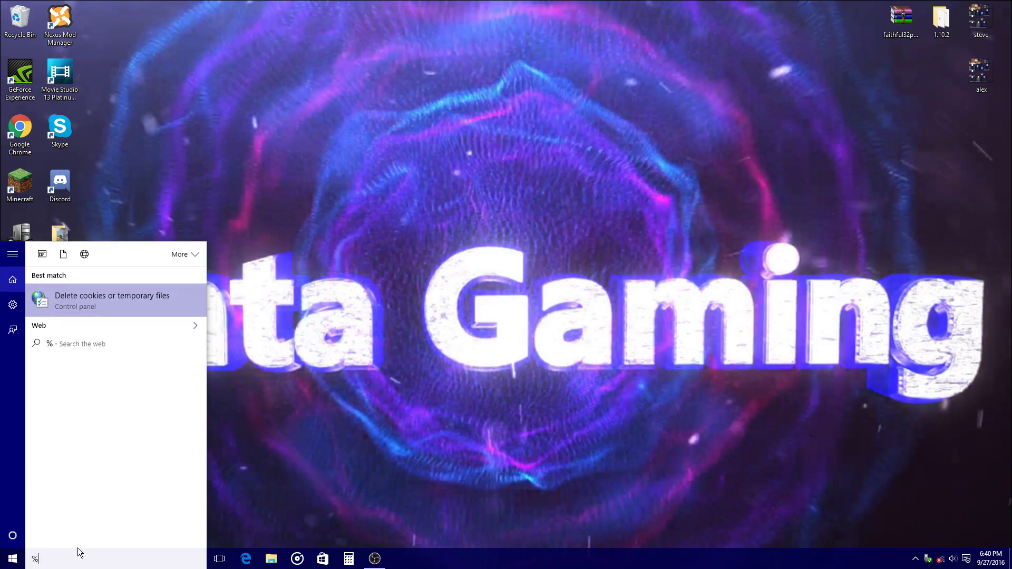
key("Return")
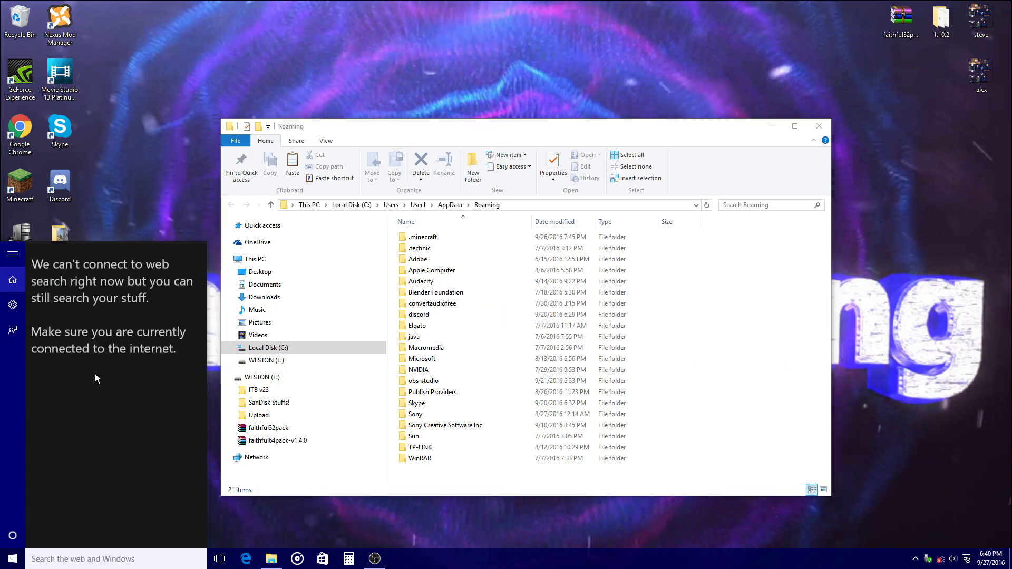
double_click(428, 238)
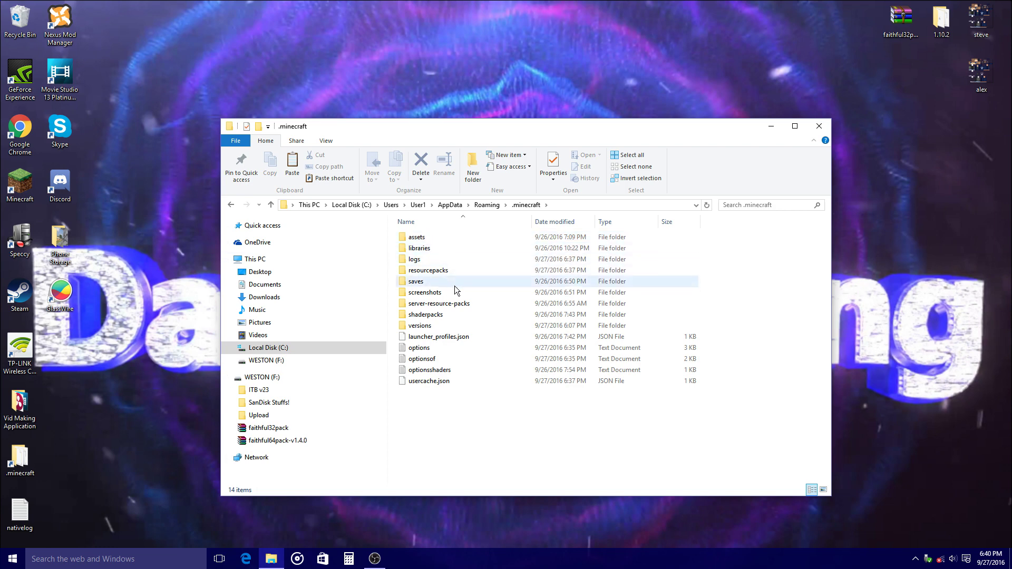
double_click(442, 274)
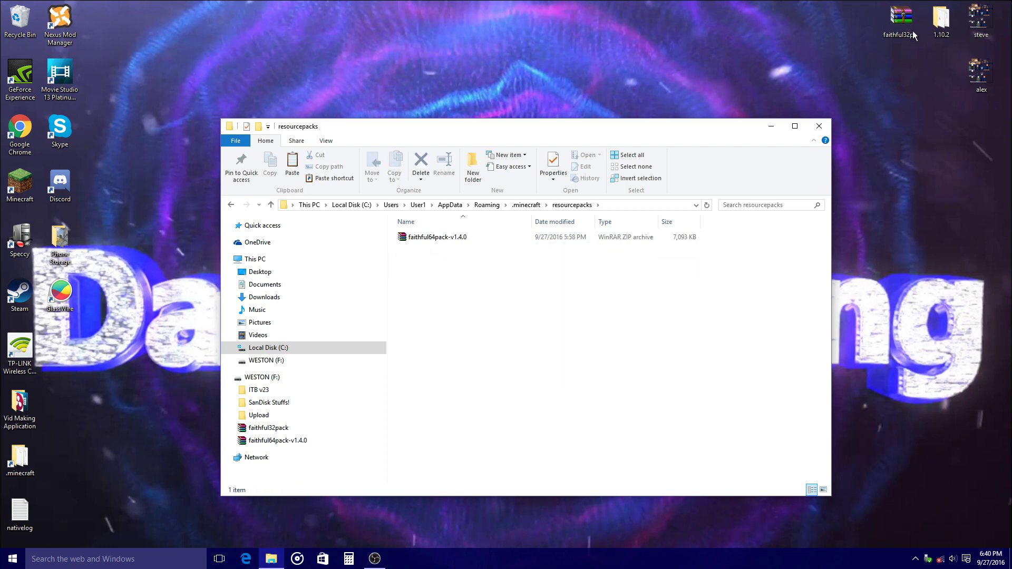
left_click_drag(914, 35, 622, 352)
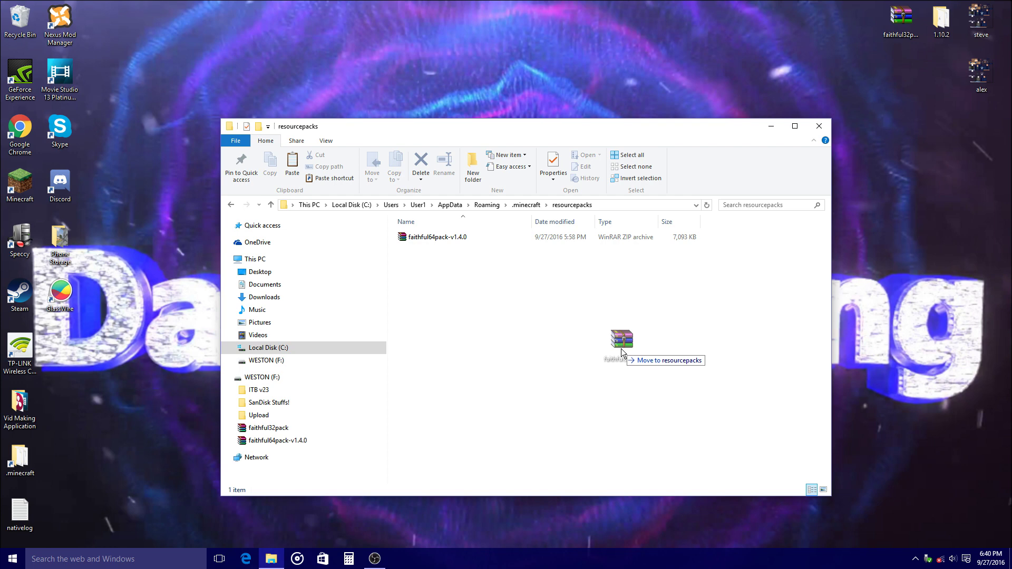
left_click_drag(622, 352, 600, 359)
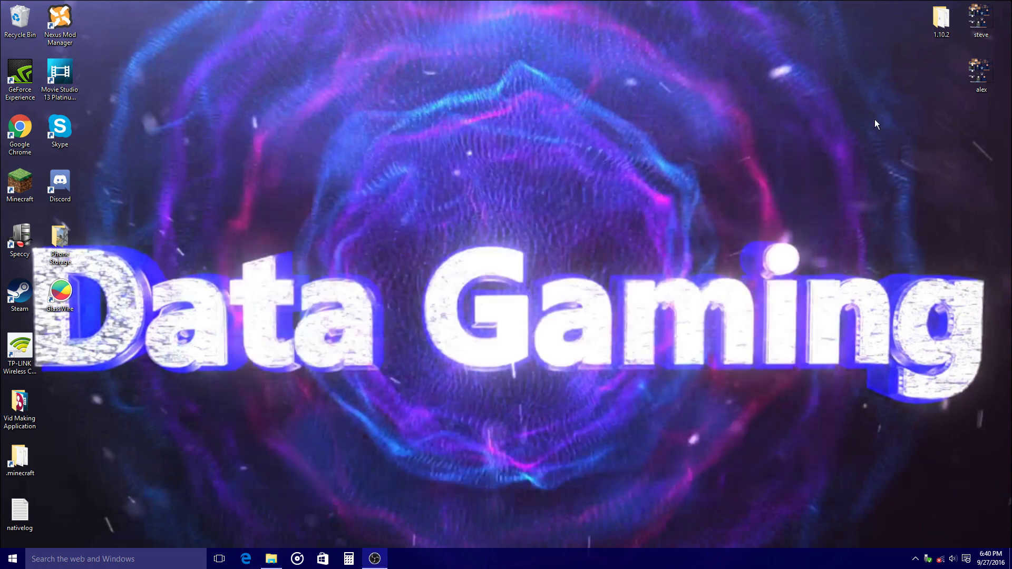
left_click(820, 126)
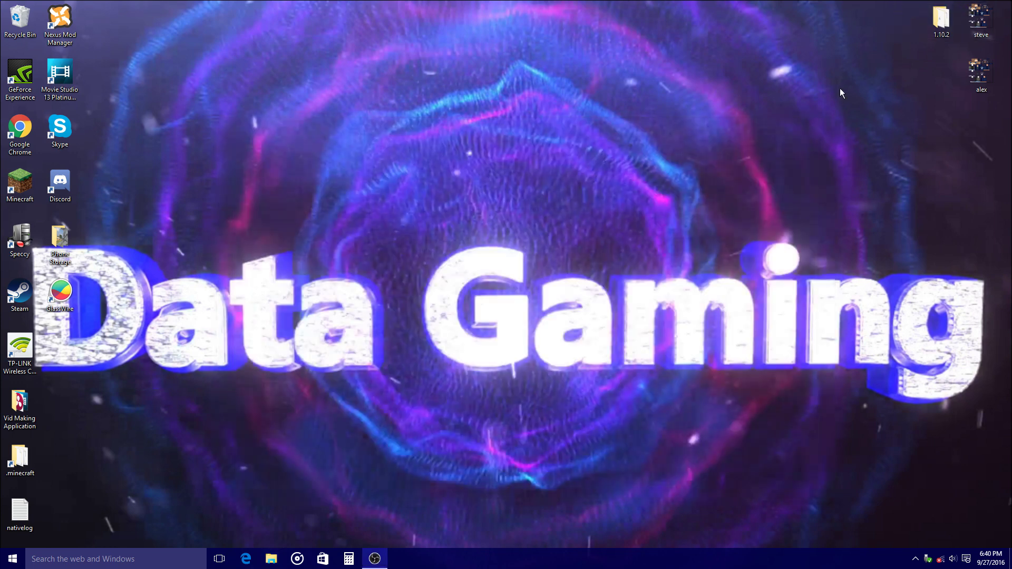
Launch Minecraft from the desktop icon and choose Play Offline
double_click(20, 184)
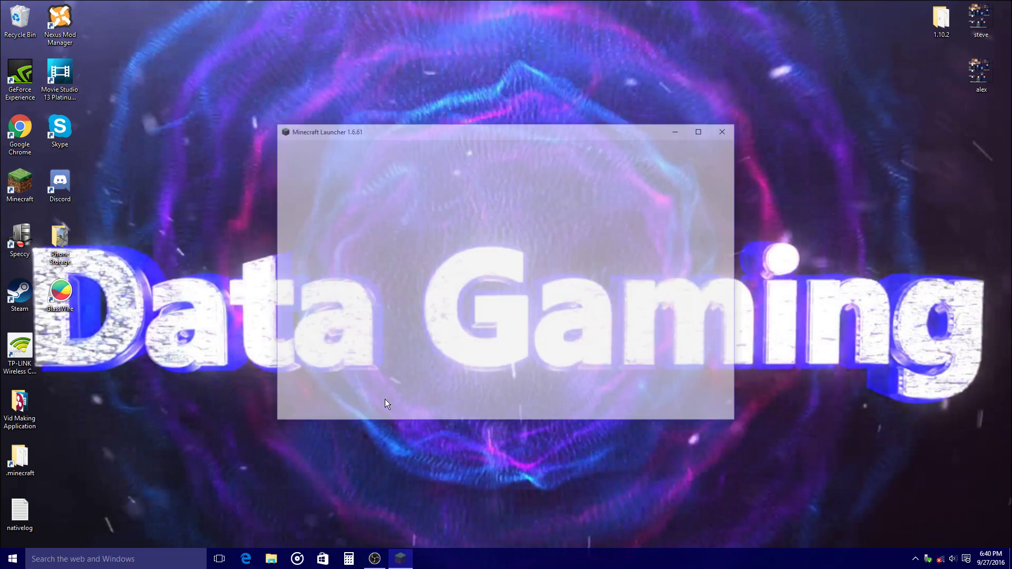
left_click(512, 408)
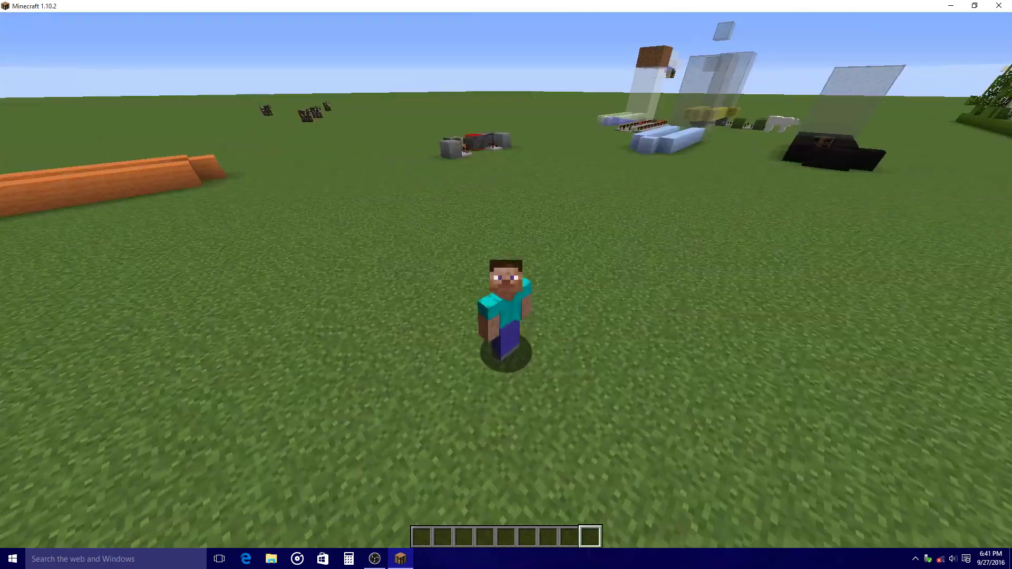
Enable the faithful32pack resource pack despite the version warning, then resume the game
key("Escape")
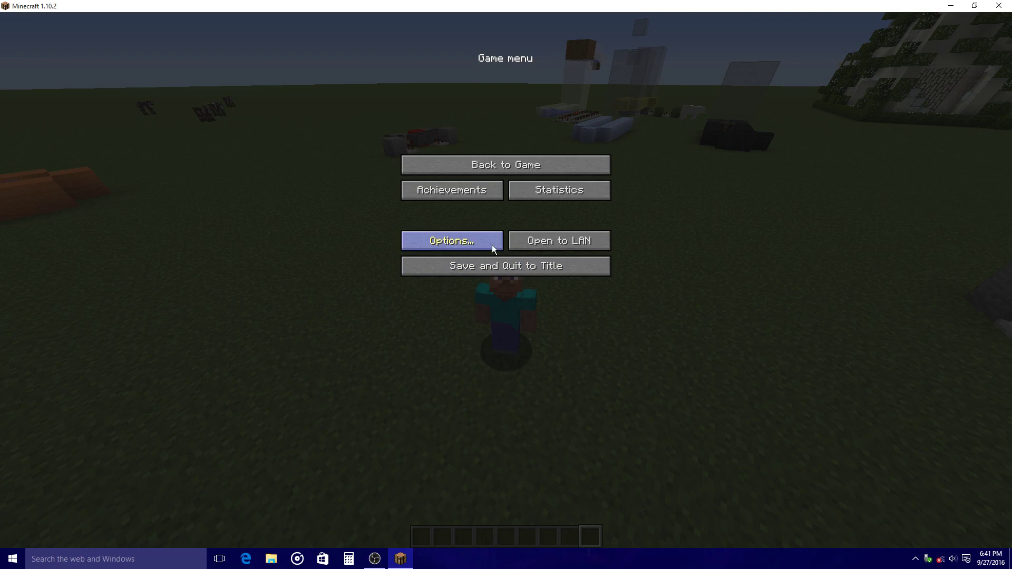
left_click(476, 235)
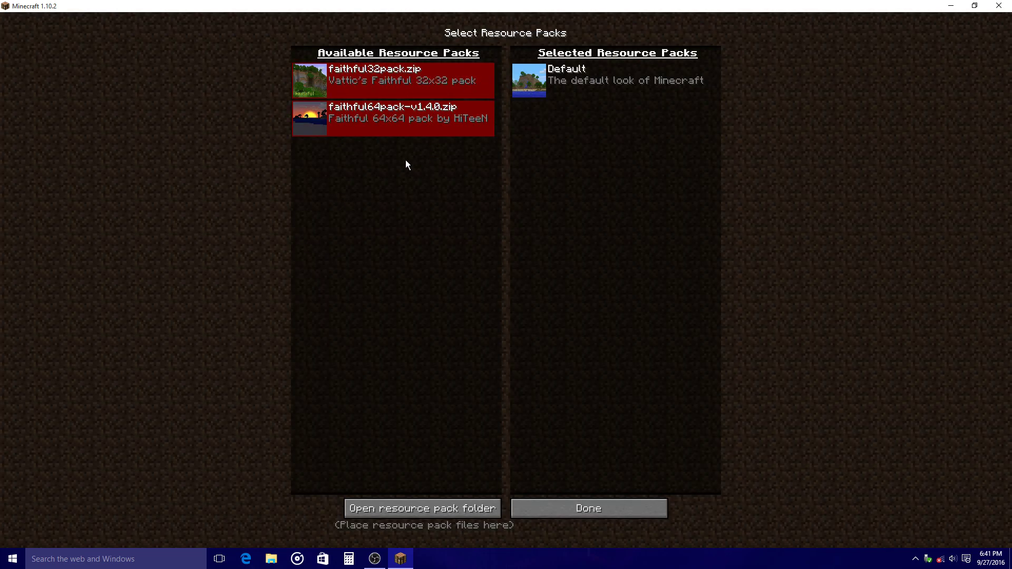
mouse_move(309, 80)
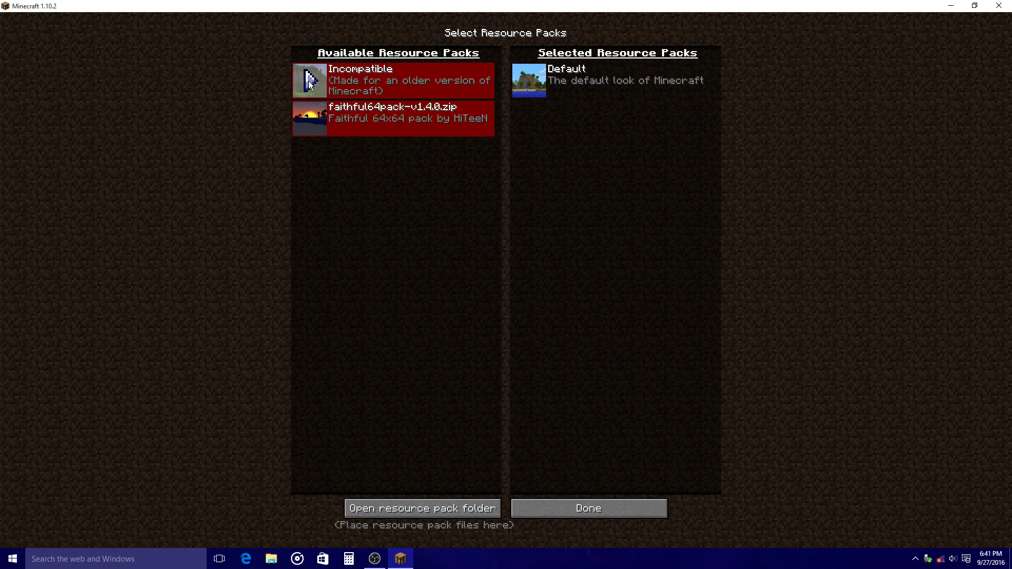
left_click(310, 79)
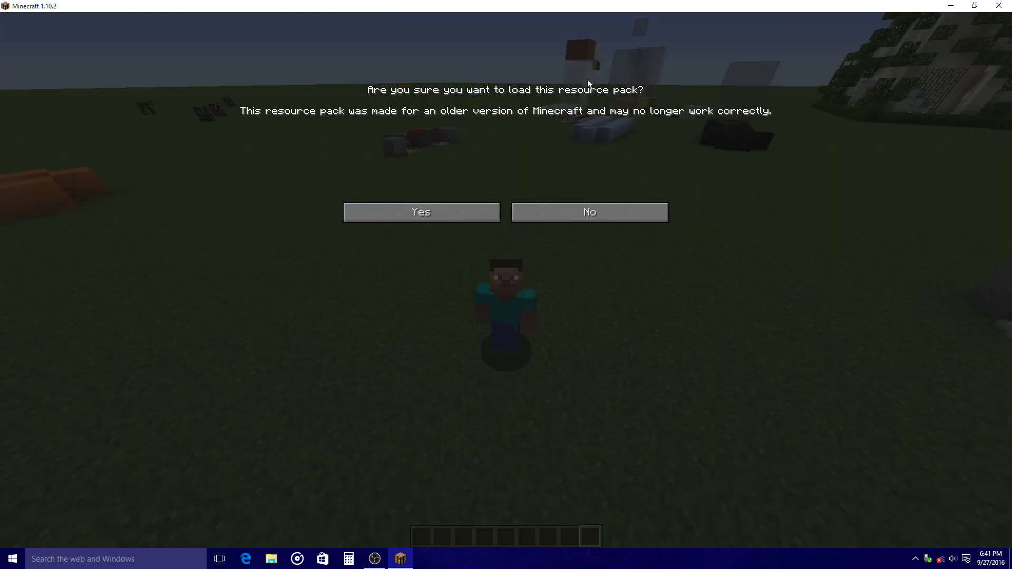
left_click(365, 209)
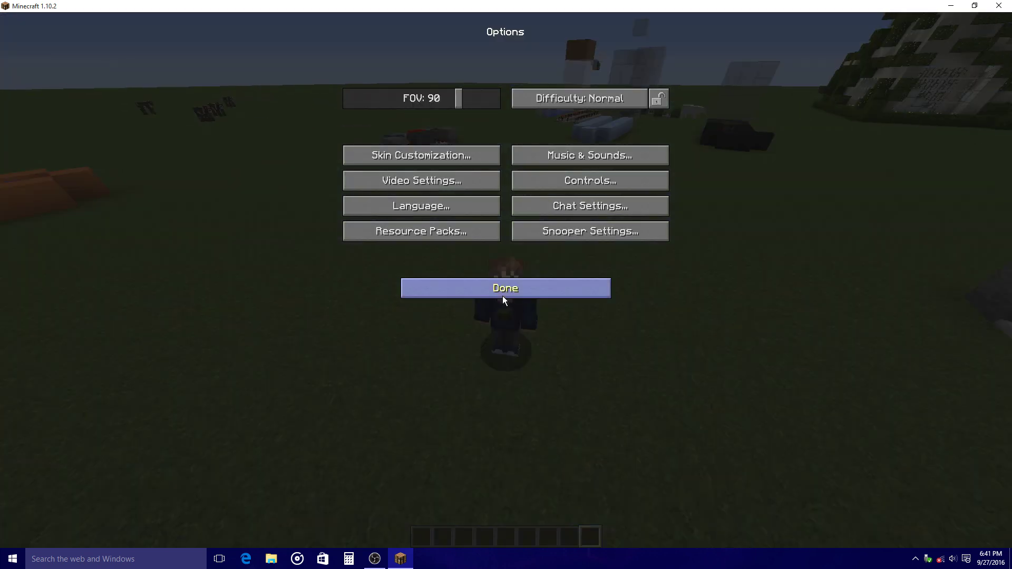
left_click(502, 296)
left_click(505, 166)
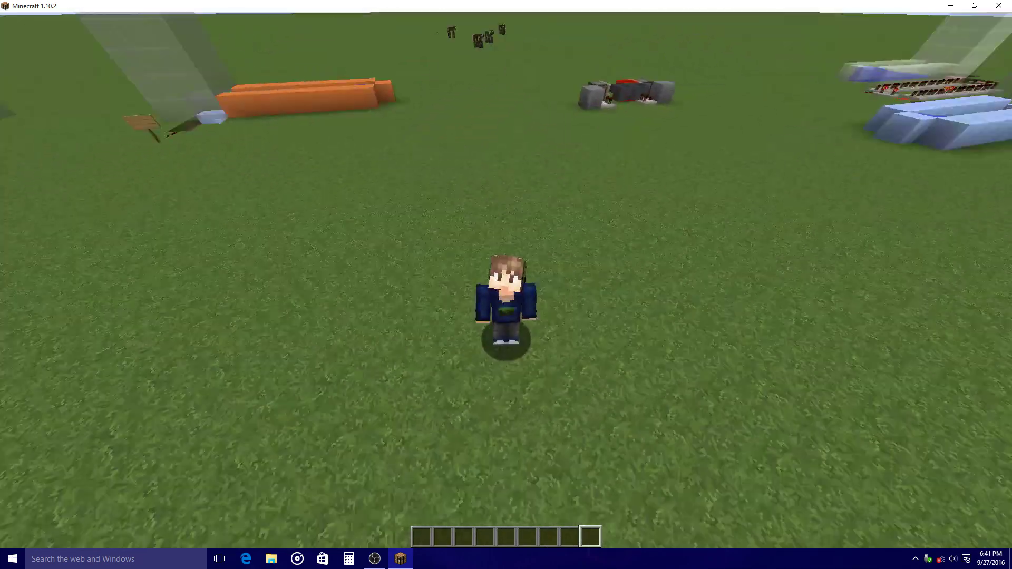
key("F5")
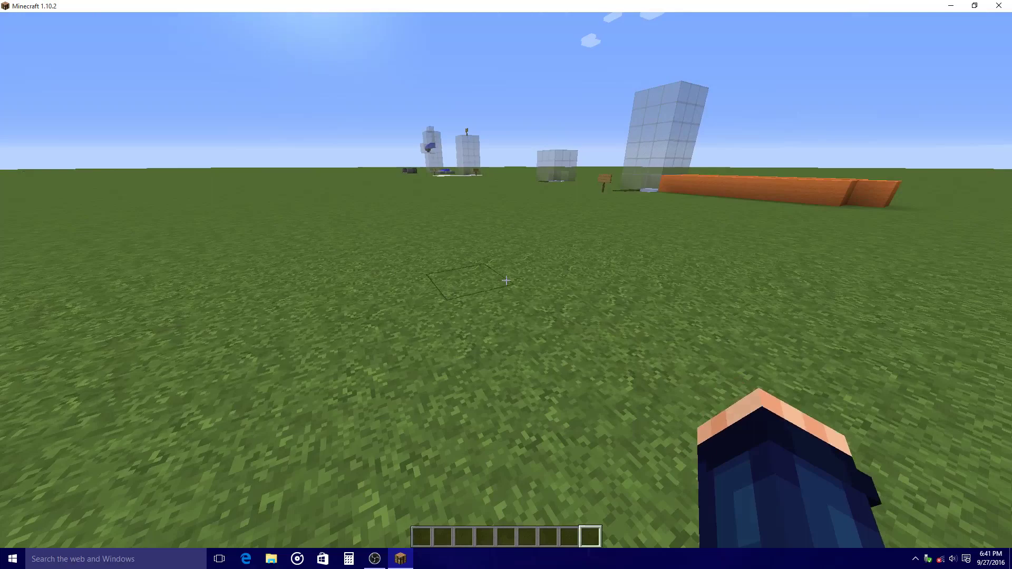
key("Escape")
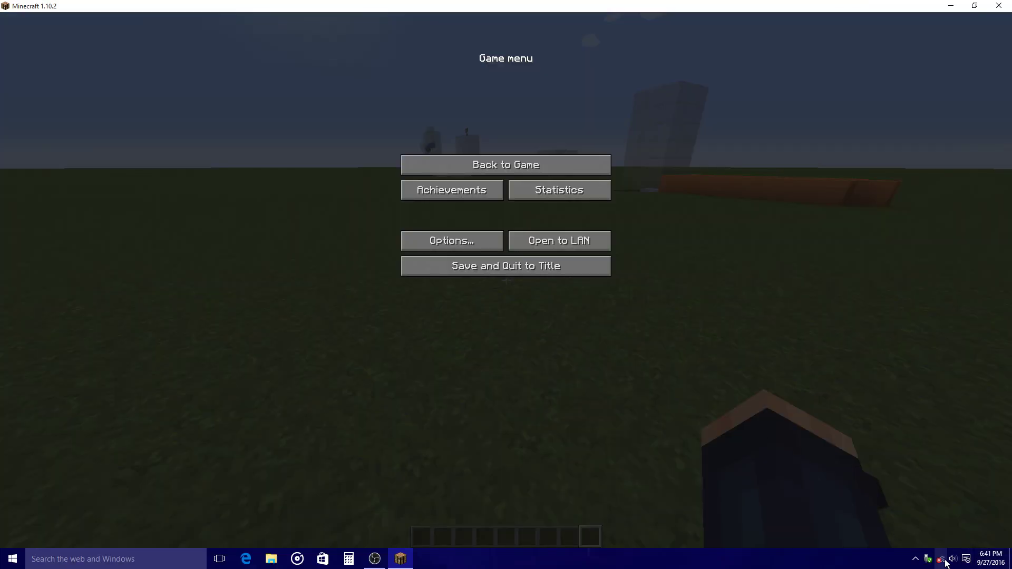
left_click(536, 166)
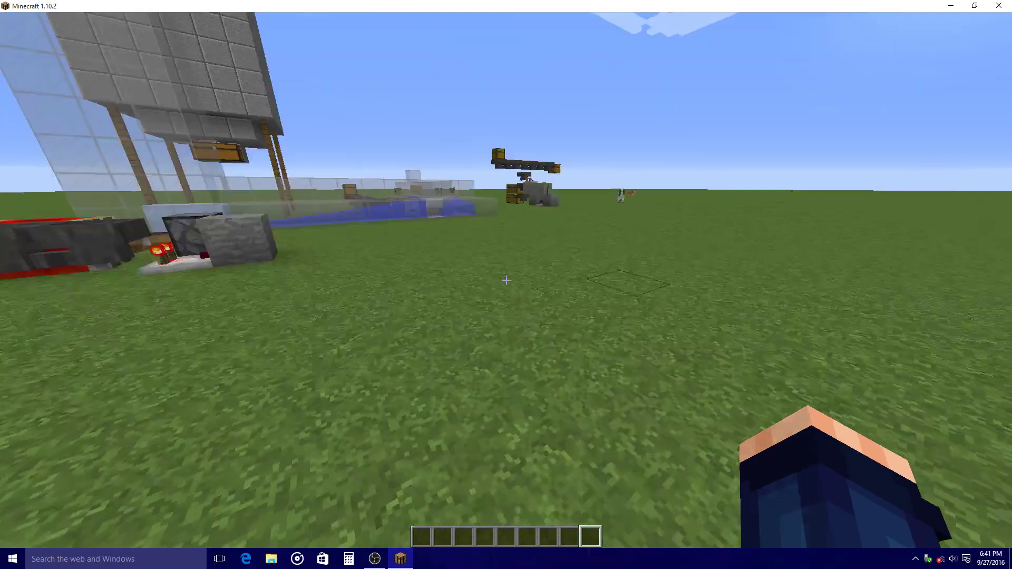
key("w")
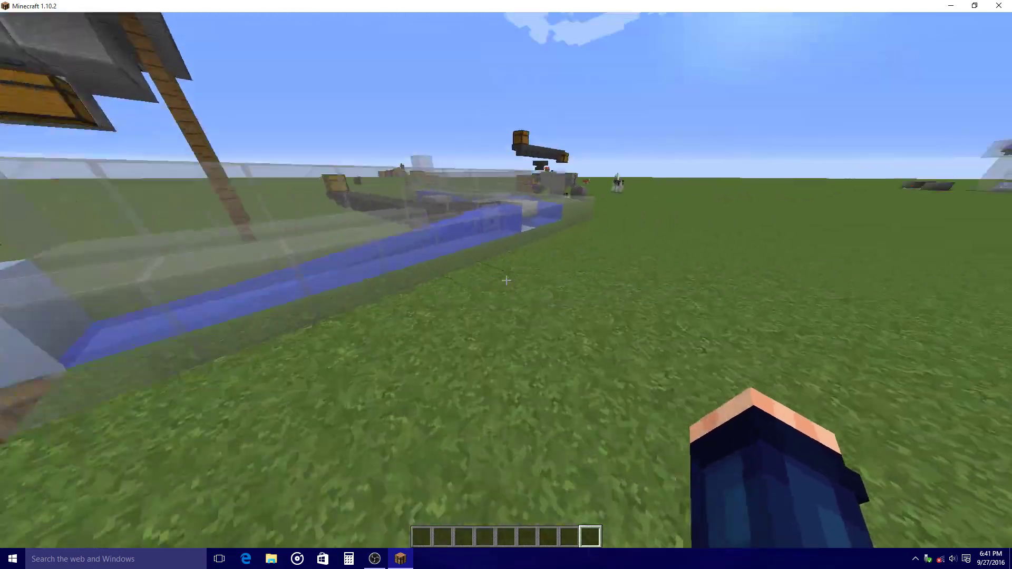
key("w")
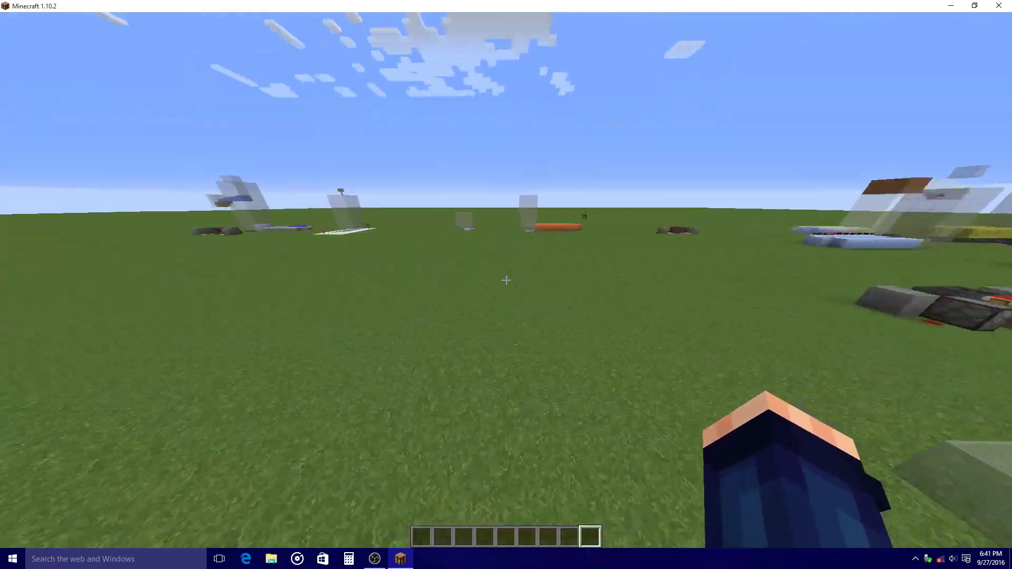
key("w")
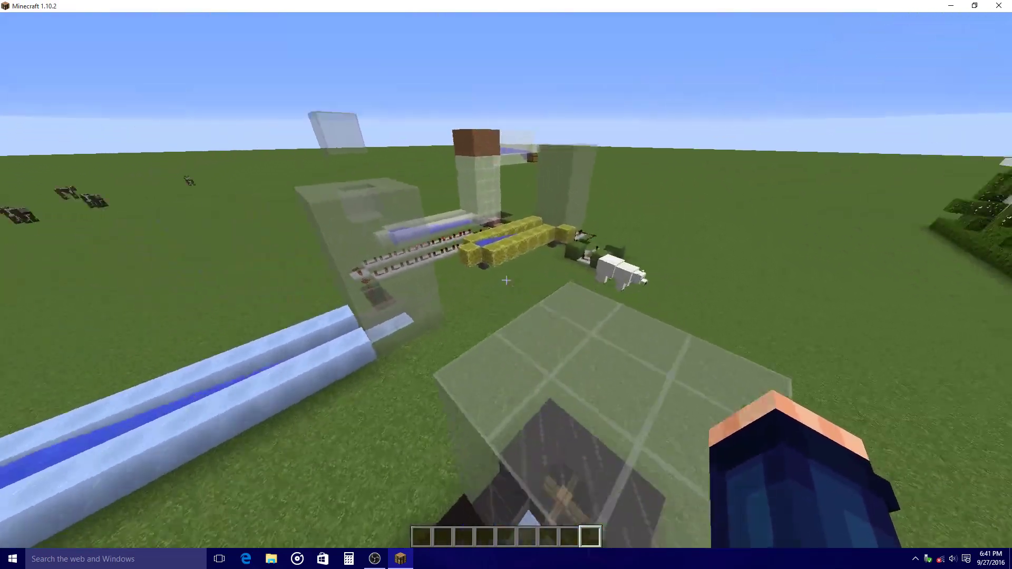
key("w")
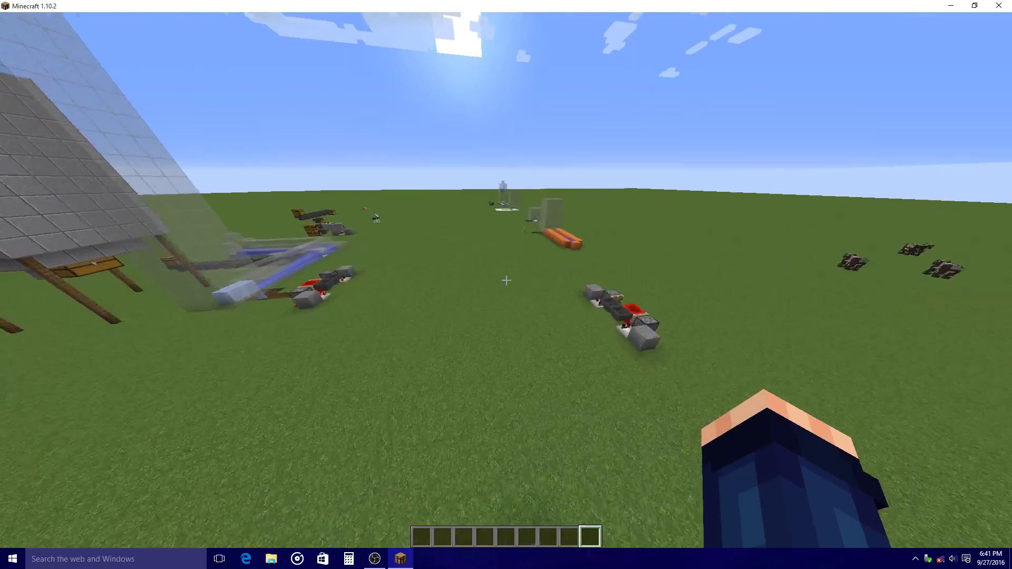
key("w")
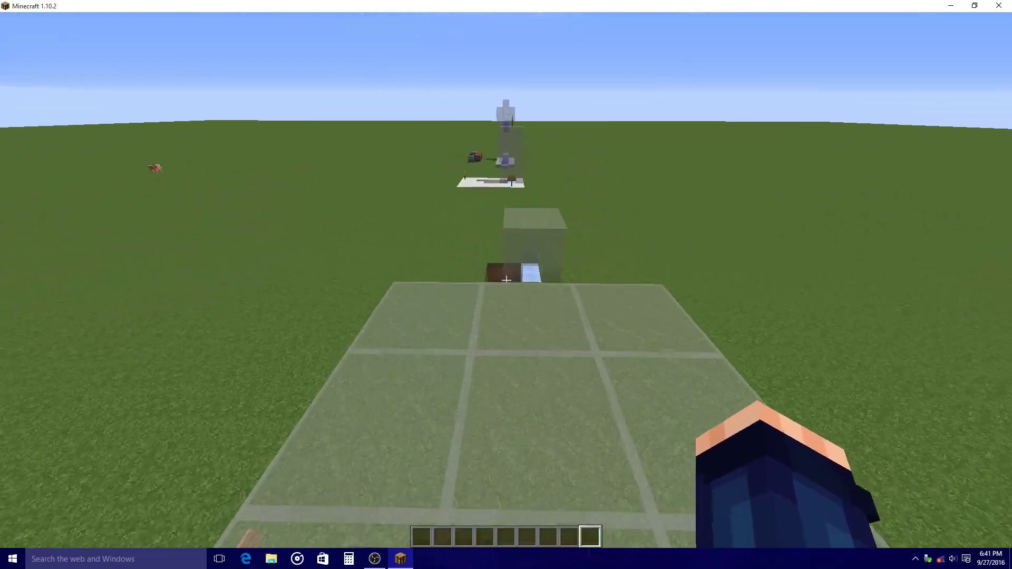
key("w")
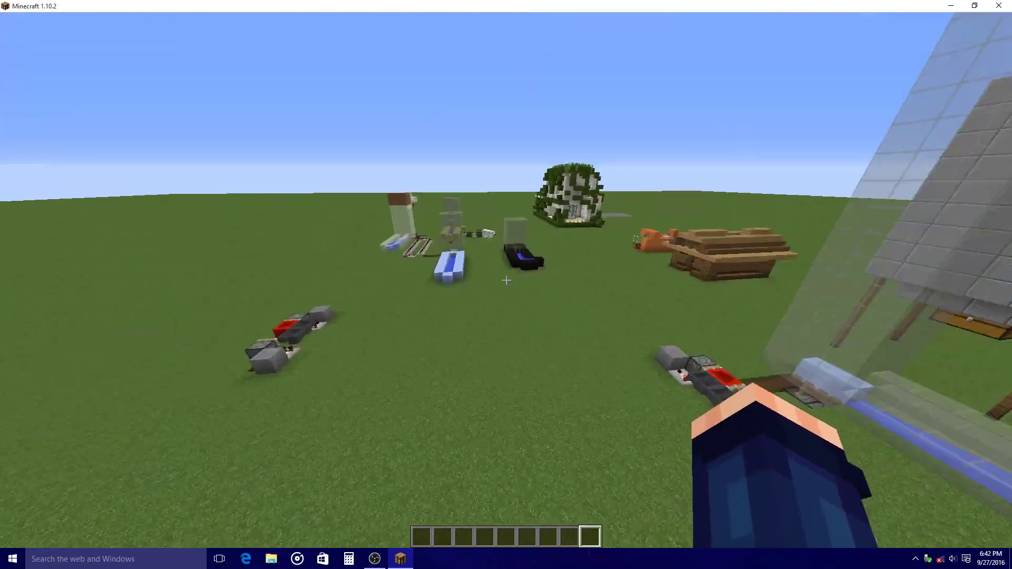
key("w")
key("w")
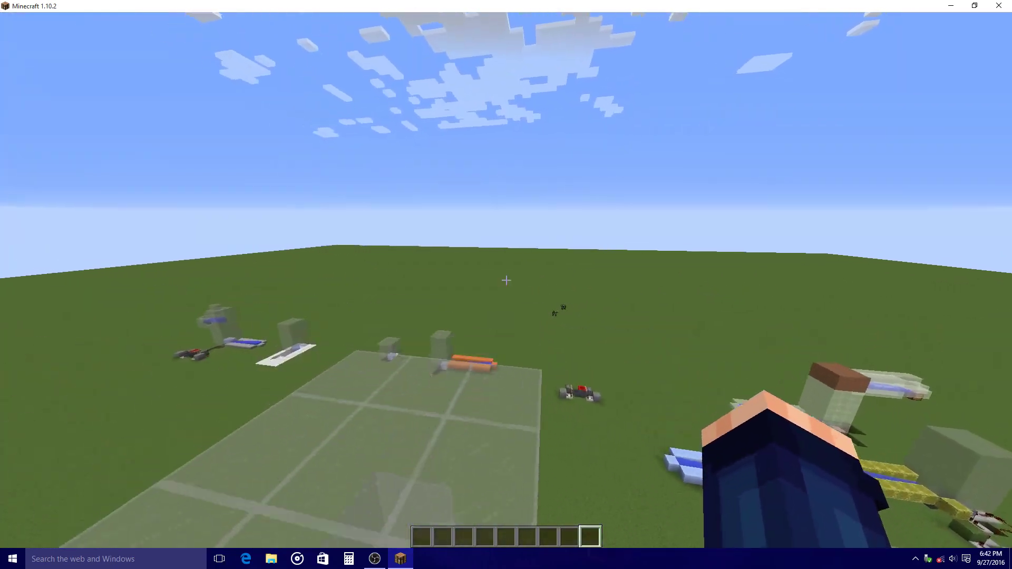
key("F5")
key("F5")
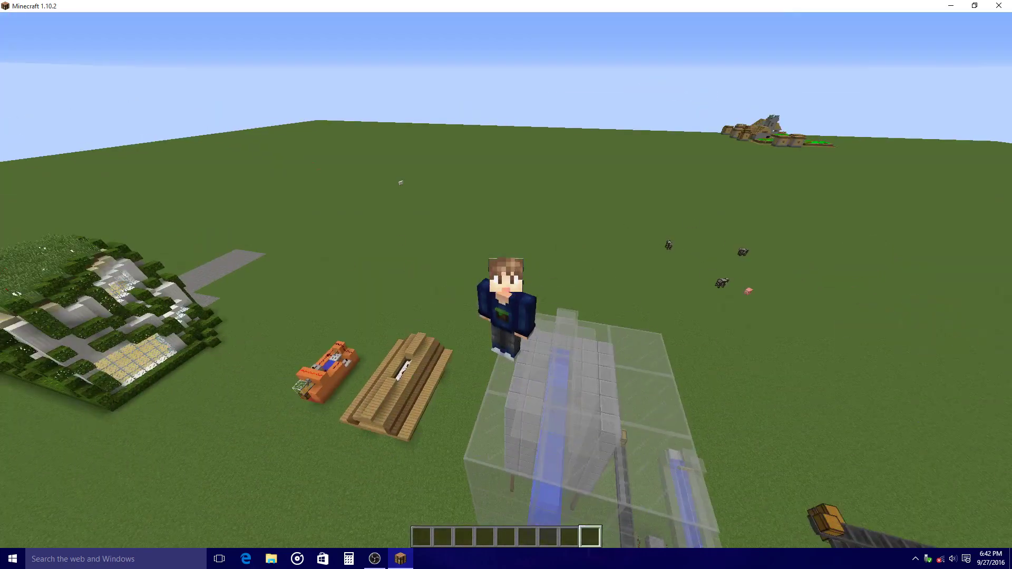